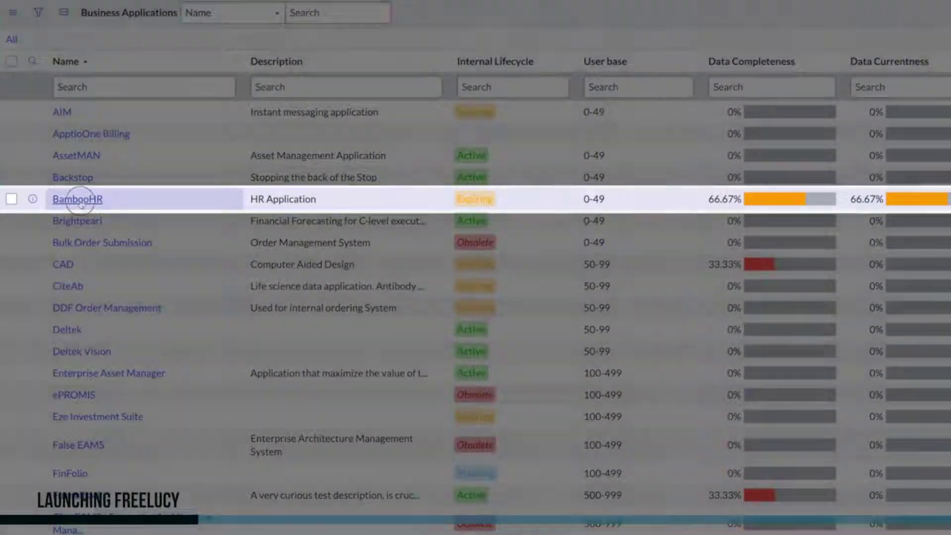
Step: Open the relationship editor for the BambooHR business application and move its floating panel to the right of the BambooHR node
left_click(78, 199)
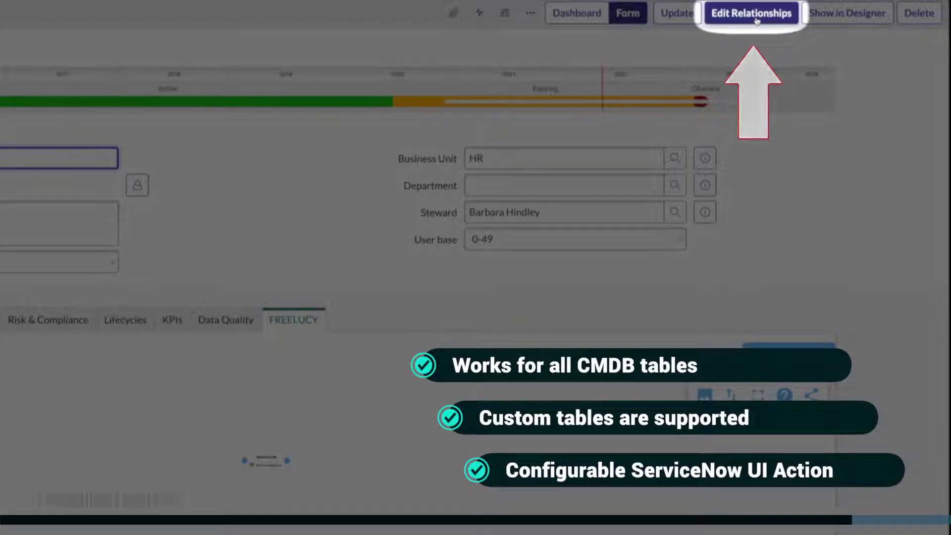
left_click(752, 13)
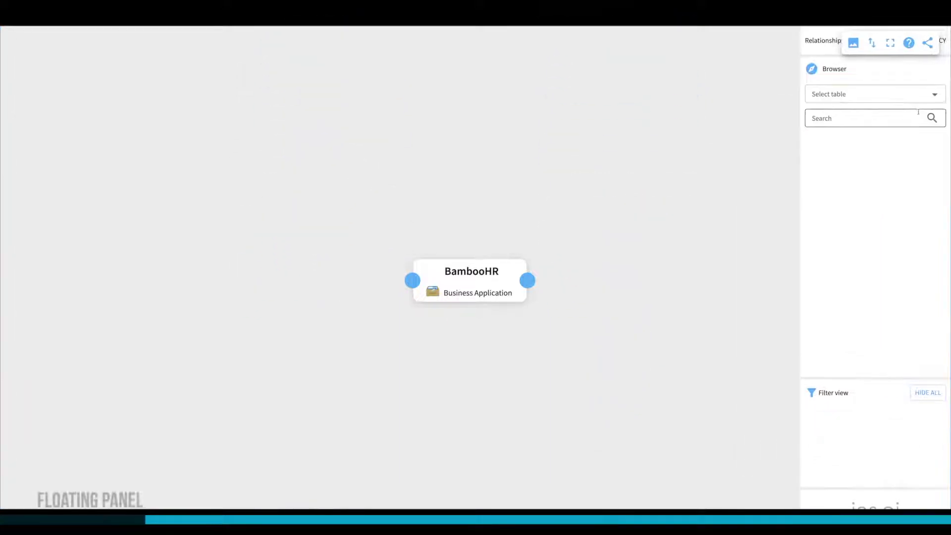
left_click_drag(850, 43, 61, 83)
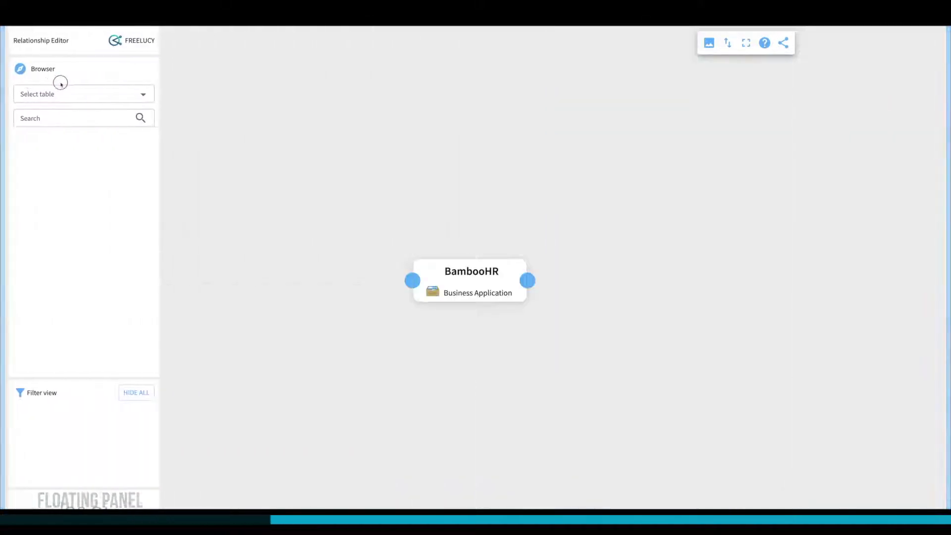
left_click_drag(40, 35, 612, 136)
left_click_drag(614, 92, 733, 114)
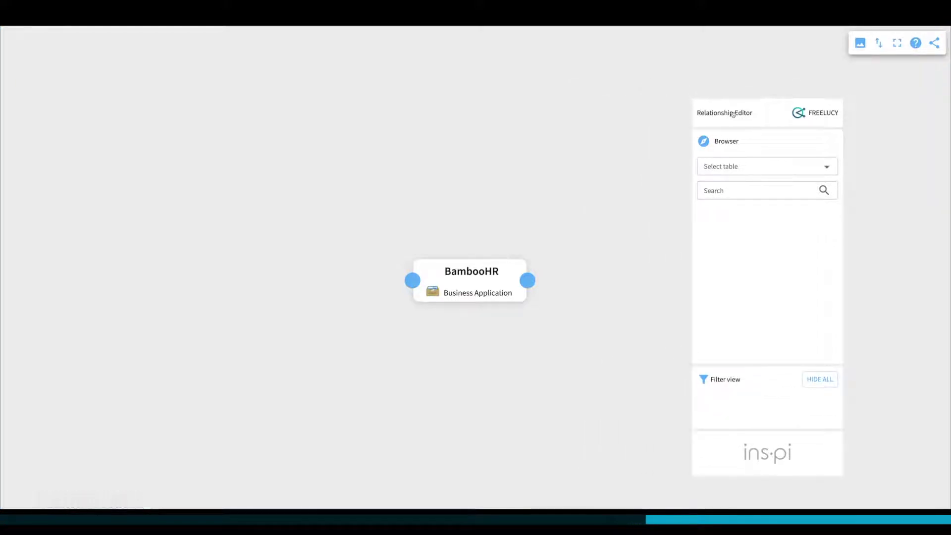
Step: Browse the Business Capability table and expand Human Capital Management
left_click(754, 167)
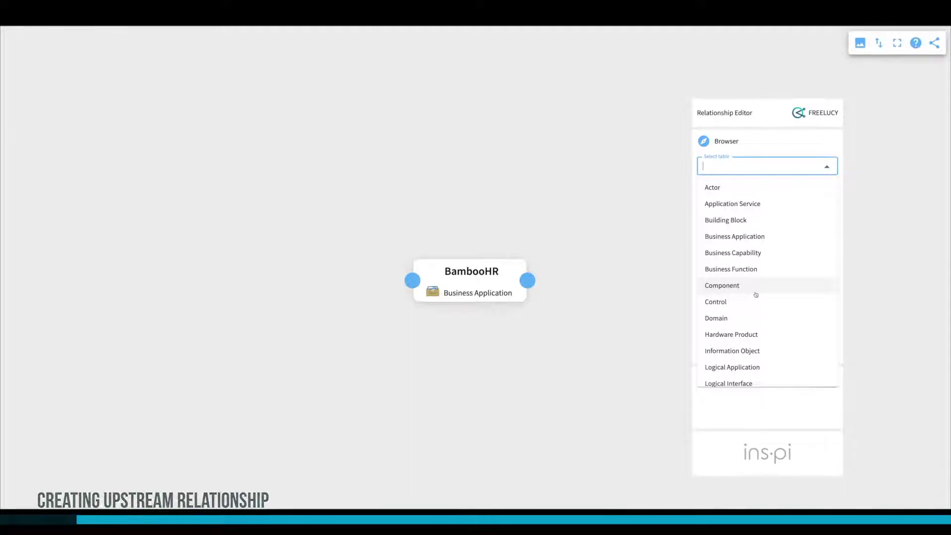
left_click(732, 253)
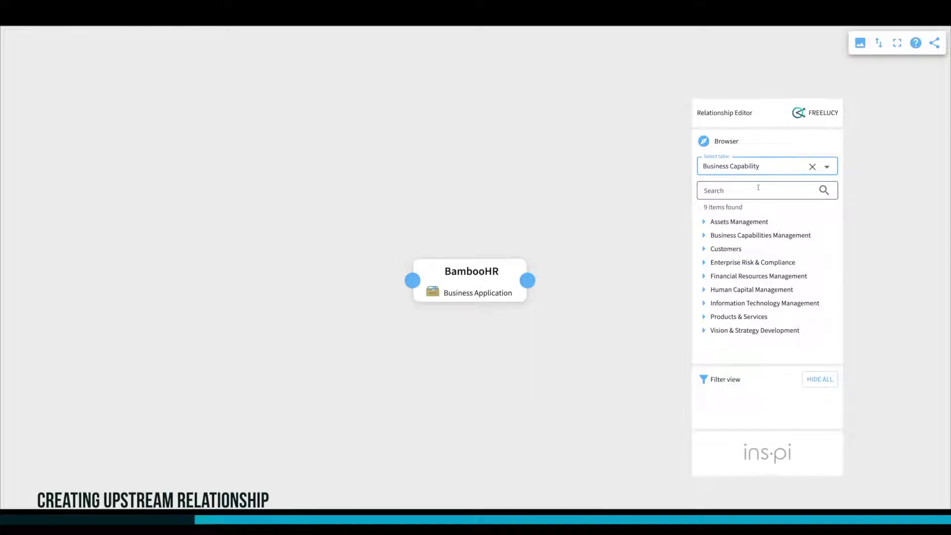
left_click(704, 293)
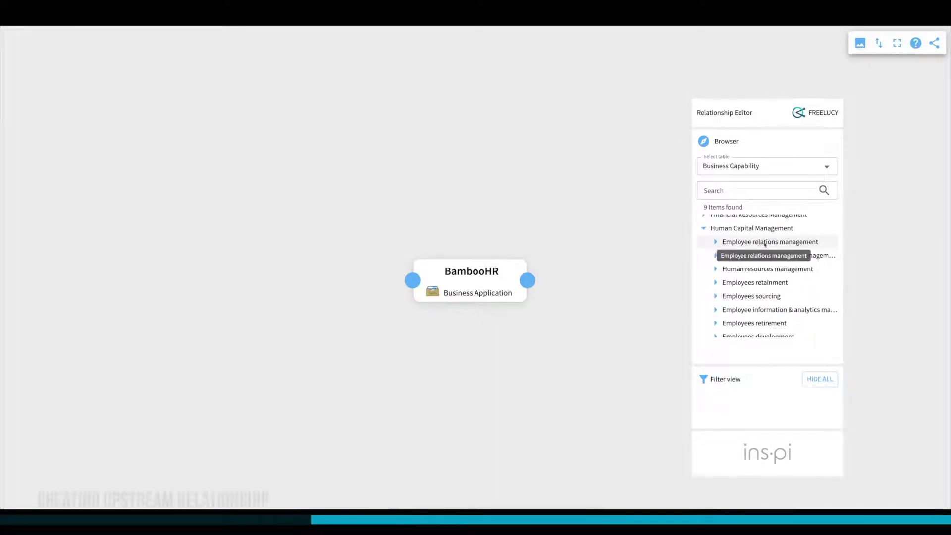
Step: Link the six Human Capital Management capabilities from Employee relations management through Employee information & analytics management upstream of BambooHR
left_click(766, 243)
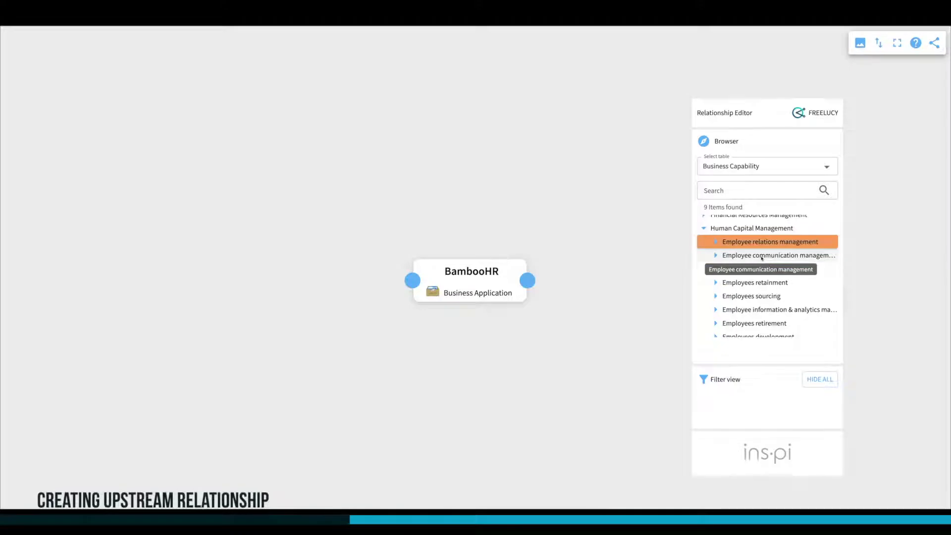
left_click(763, 256)
left_click(766, 269)
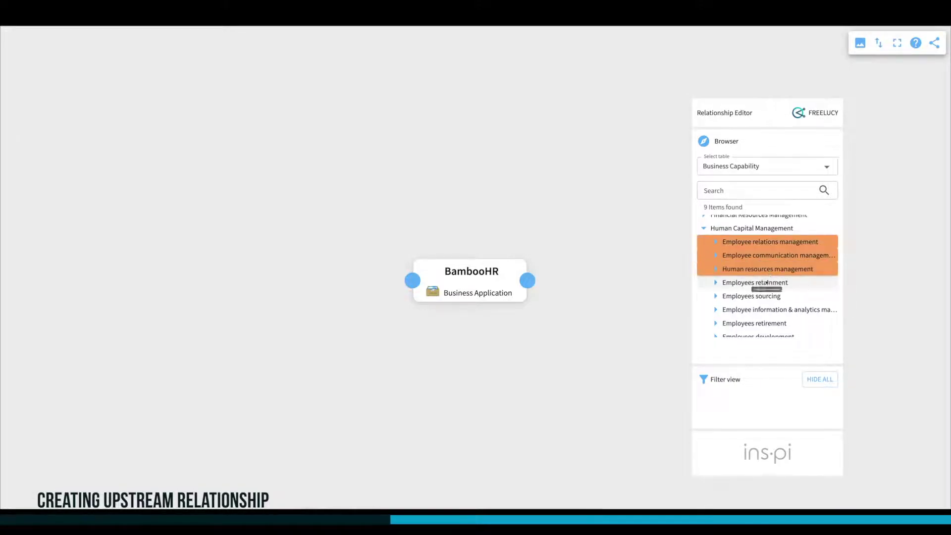
left_click(767, 284)
left_click(763, 297)
left_click(762, 311)
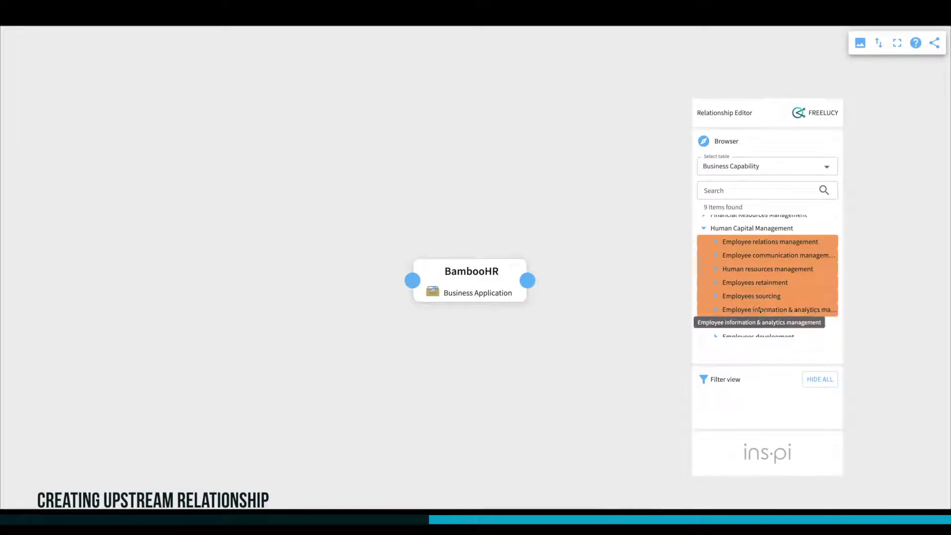
left_click_drag(766, 270, 454, 263)
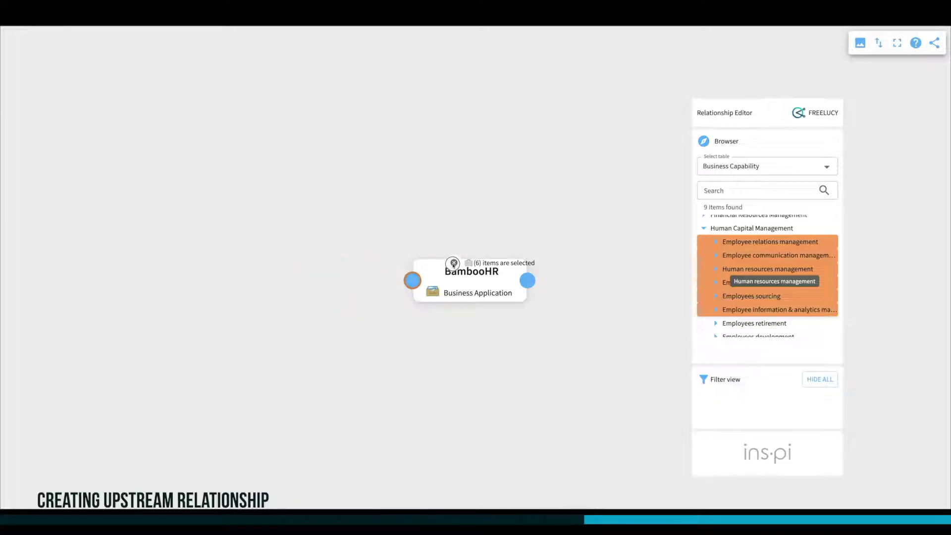
left_click_drag(453, 263, 414, 279)
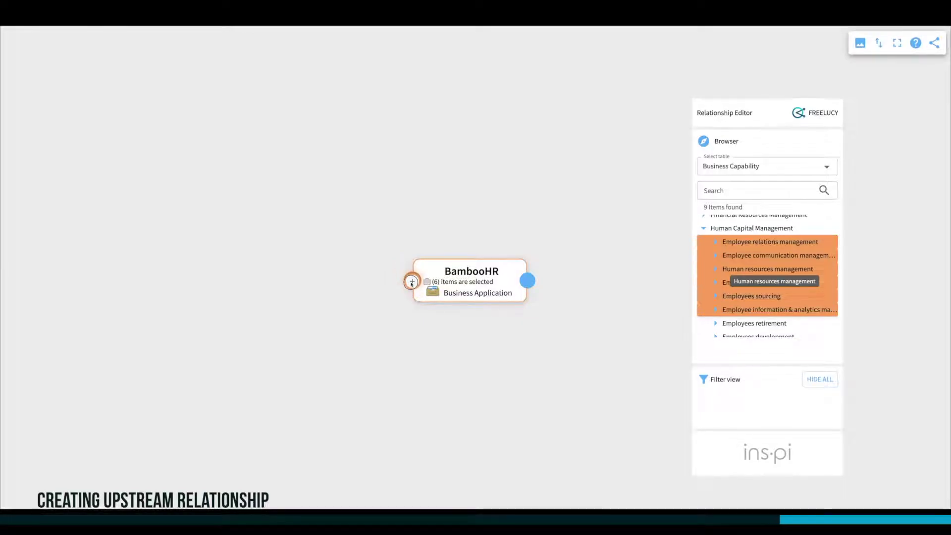
left_click_drag(412, 282, 412, 284)
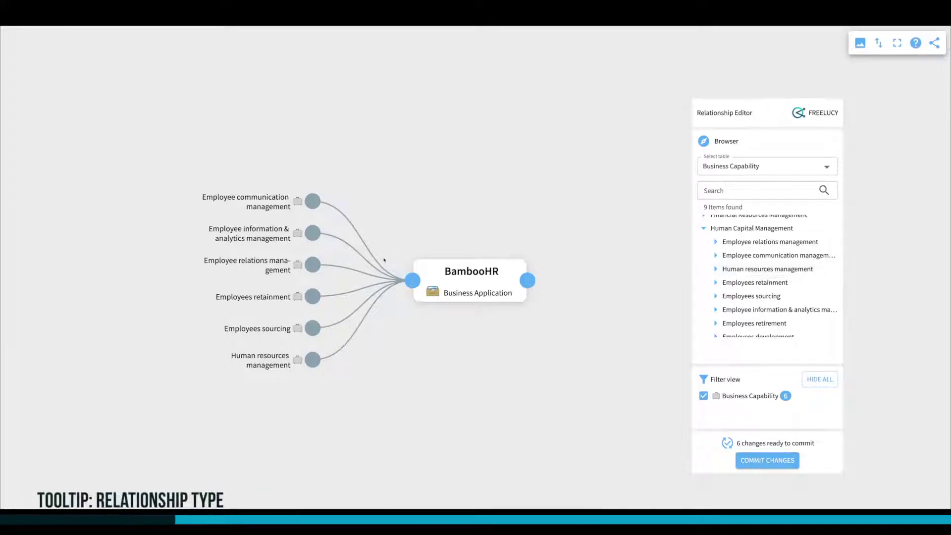
mouse_move(359, 235)
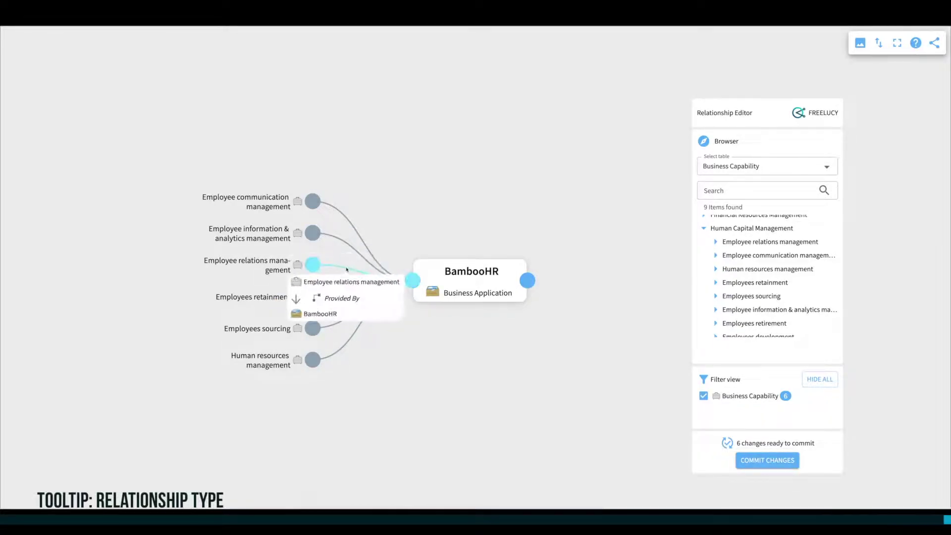
Step: Switch the browser to the Information Object table and search it for "age"
left_click(744, 168)
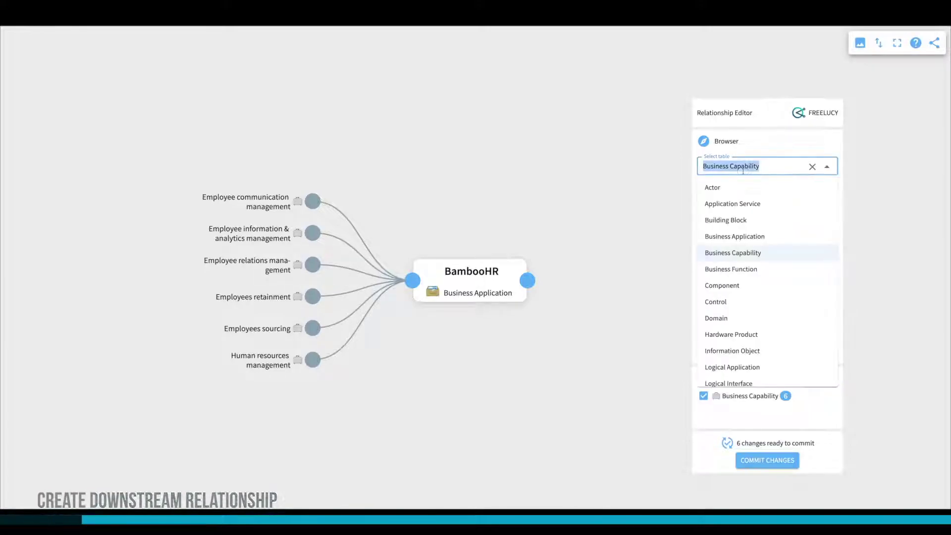
left_click(813, 167)
left_click(733, 165)
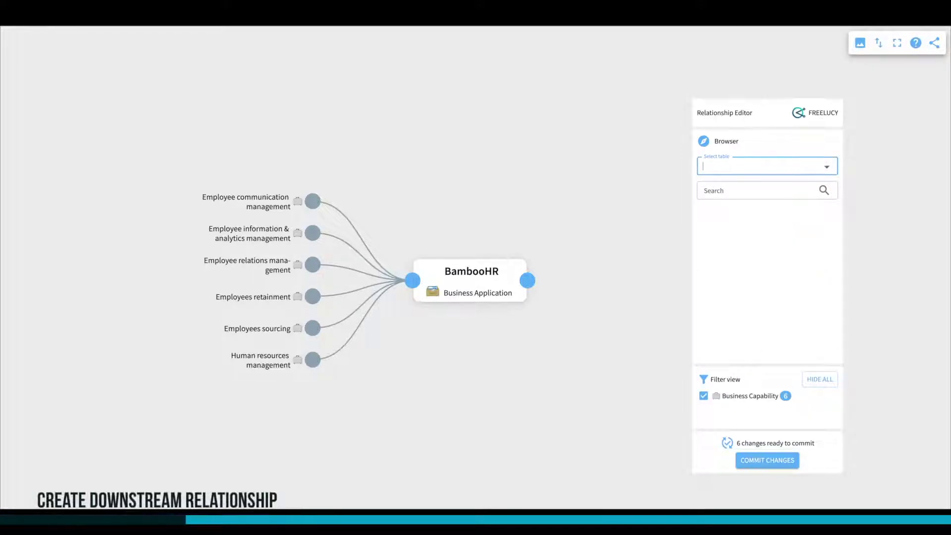
type("inform")
left_click(714, 190)
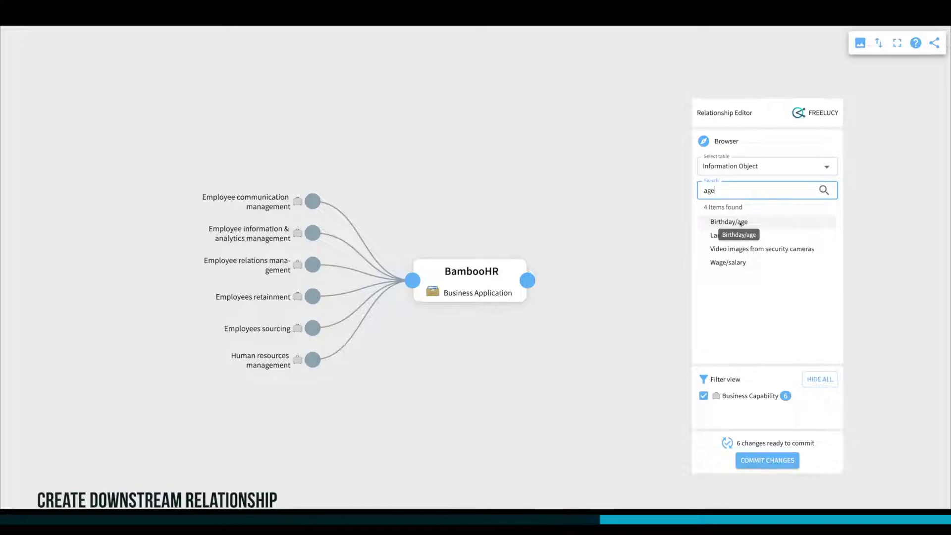
Step: Link Birthday/age downstream of BambooHR with the relationship type Creates, and move the floating panel clear of its label
left_click_drag(741, 223, 529, 284)
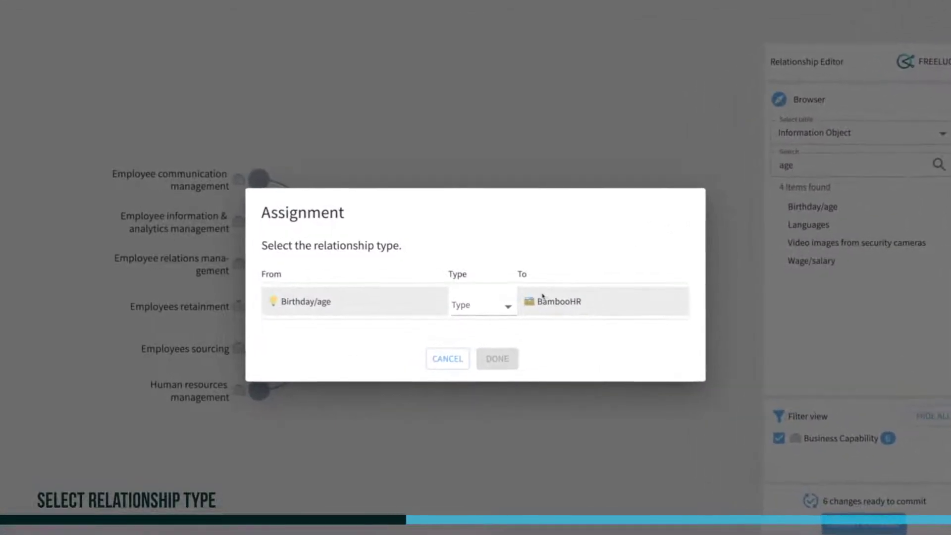
left_click(498, 309)
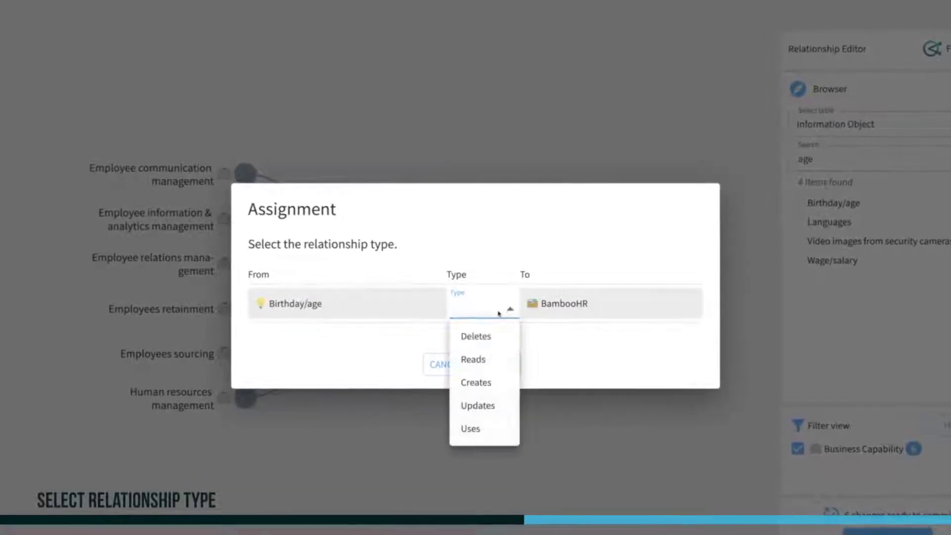
left_click(485, 385)
left_click(495, 365)
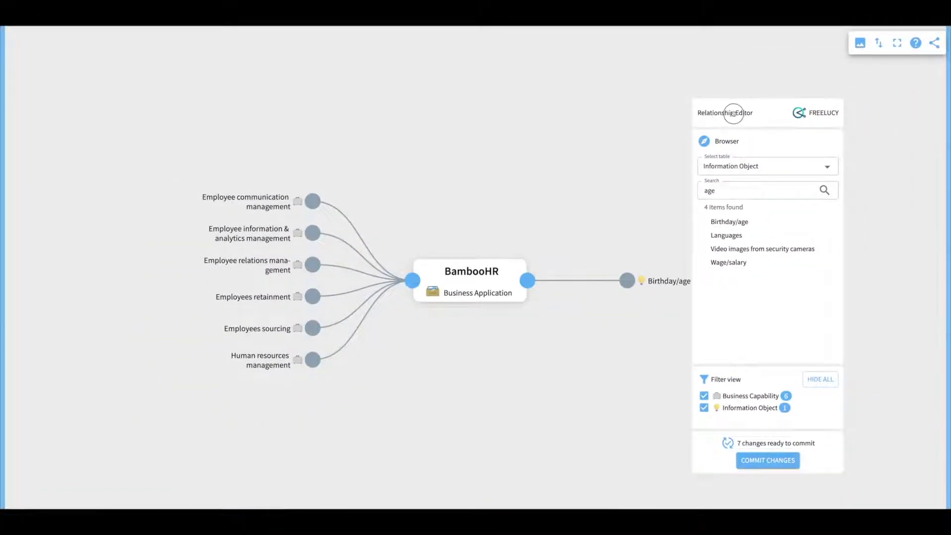
left_click_drag(734, 114, 773, 113)
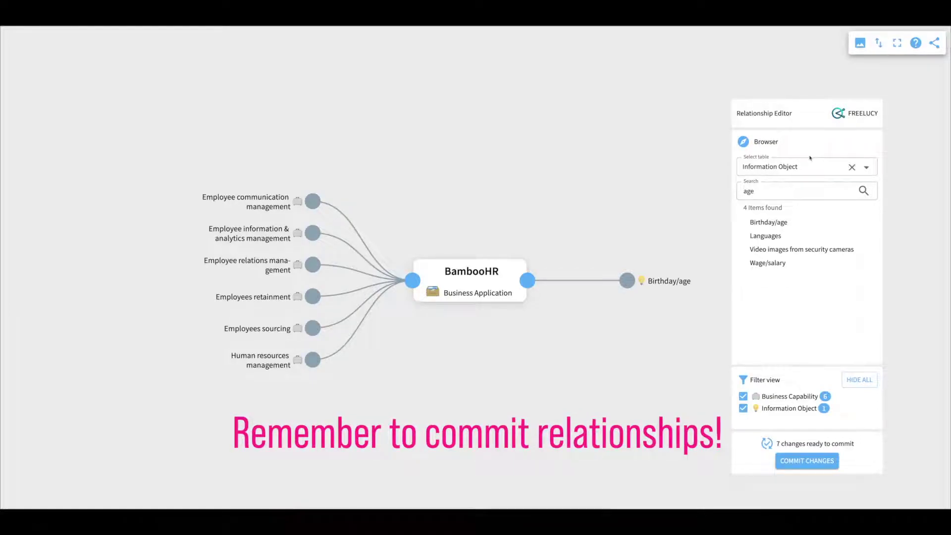
Step: Switch the browser to the Business Application table and search it for "hr"
left_click(852, 167)
type("business")
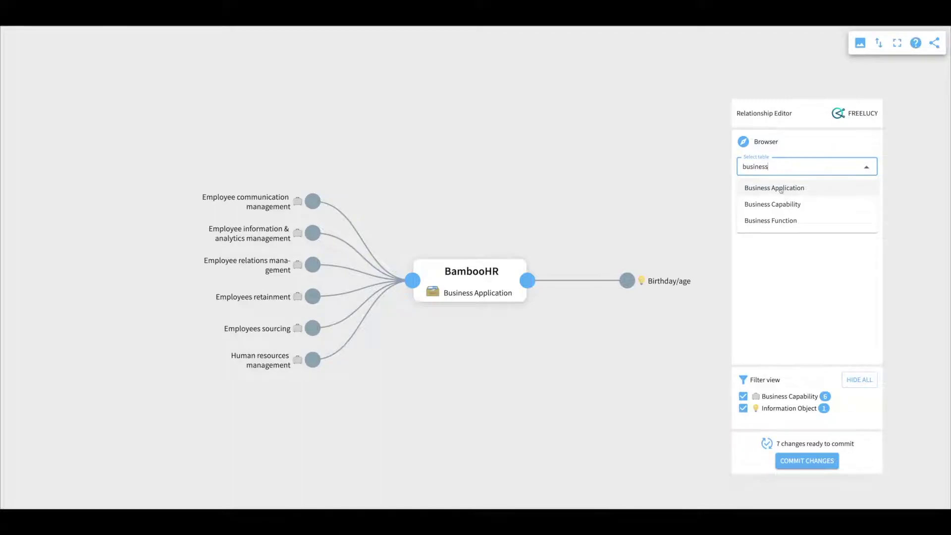
left_click(766, 189)
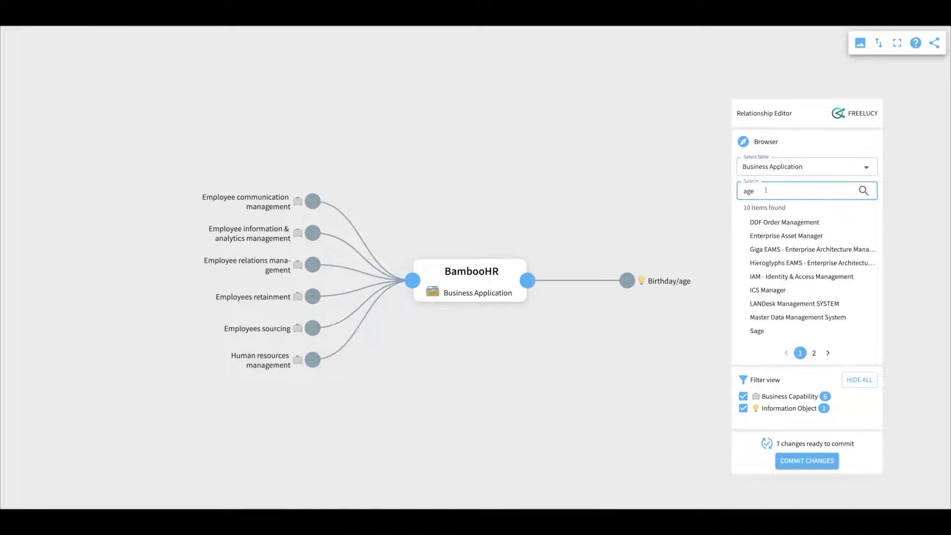
left_click(746, 191)
type("hr")
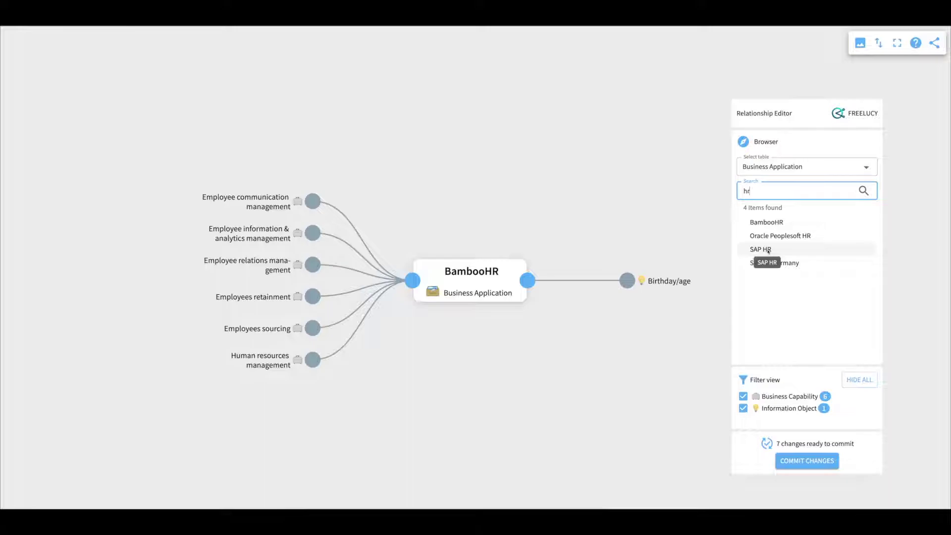
Step: Link SAP HR both upstream and downstream of BambooHR
left_click_drag(768, 251, 562, 225)
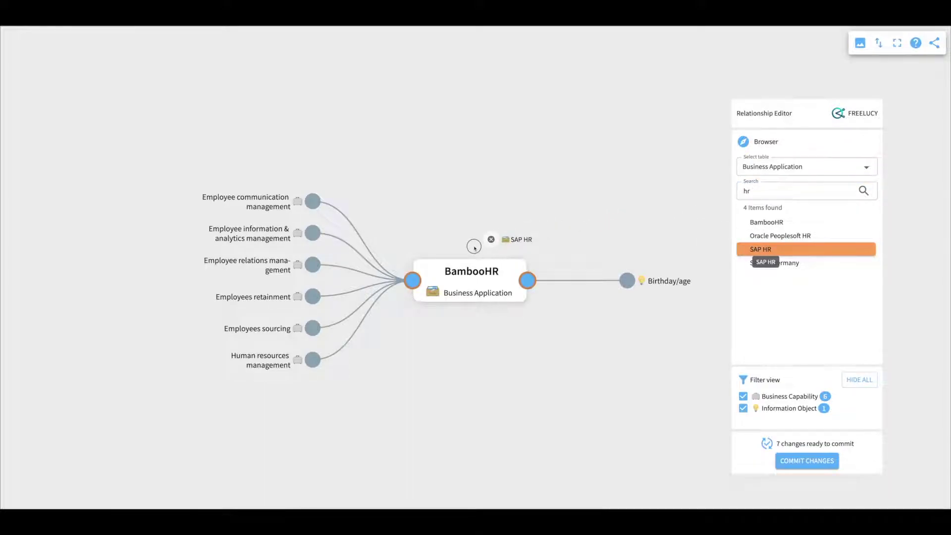
left_click_drag(475, 247, 412, 281)
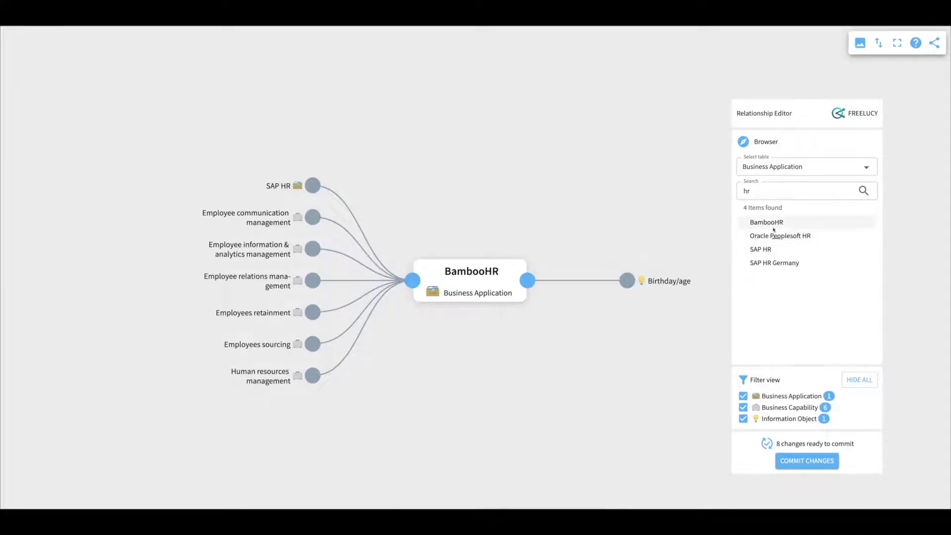
left_click_drag(768, 250, 533, 284)
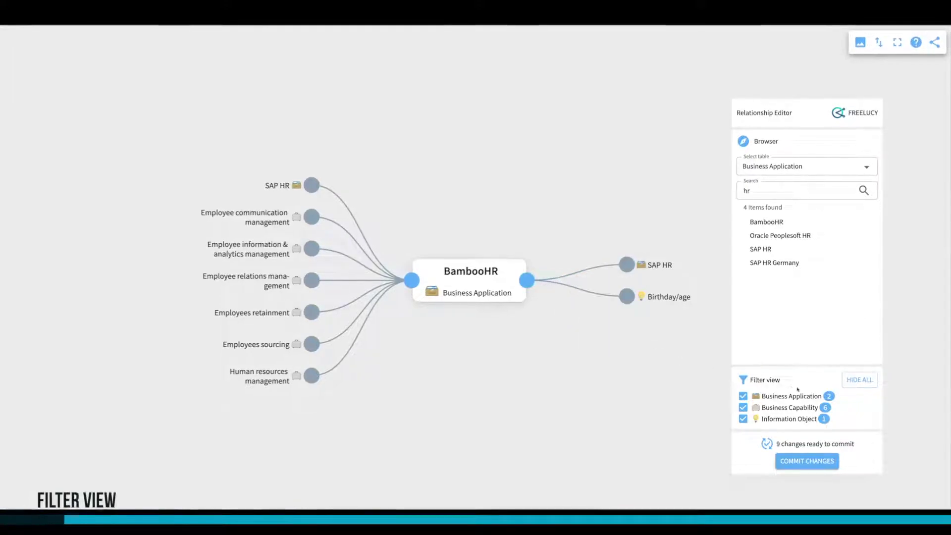
Step: Hide and show all relationships in the map, and do the same for the Business Capability relationships alone
left_click(861, 380)
left_click(861, 380)
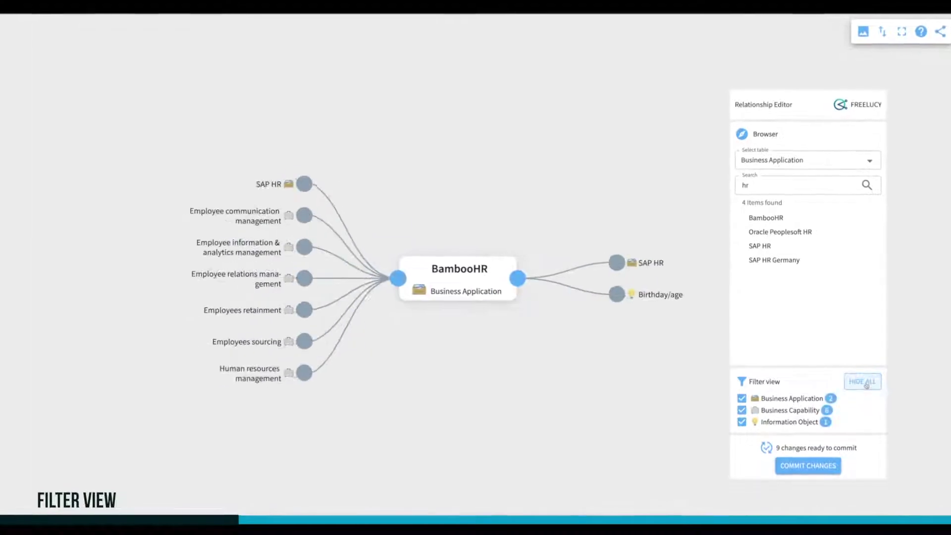
left_click(741, 413)
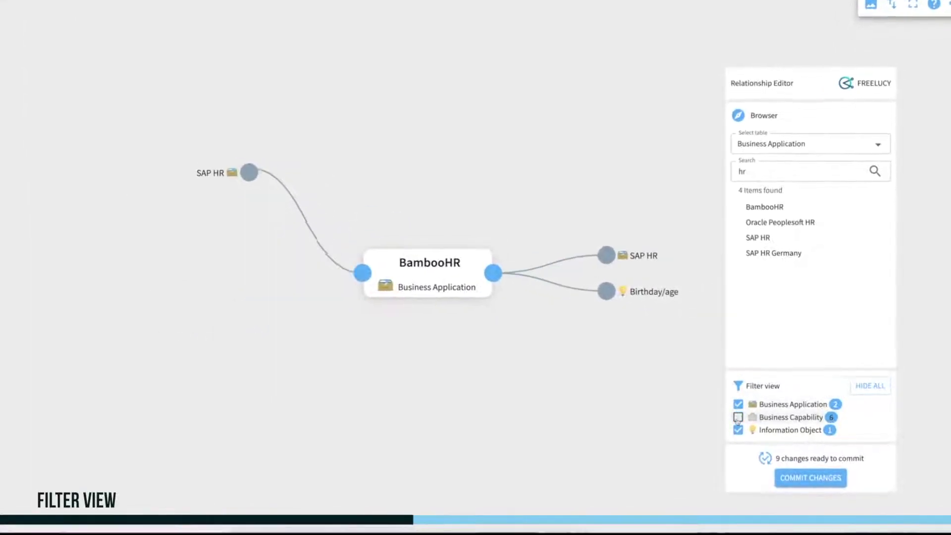
left_click(737, 422)
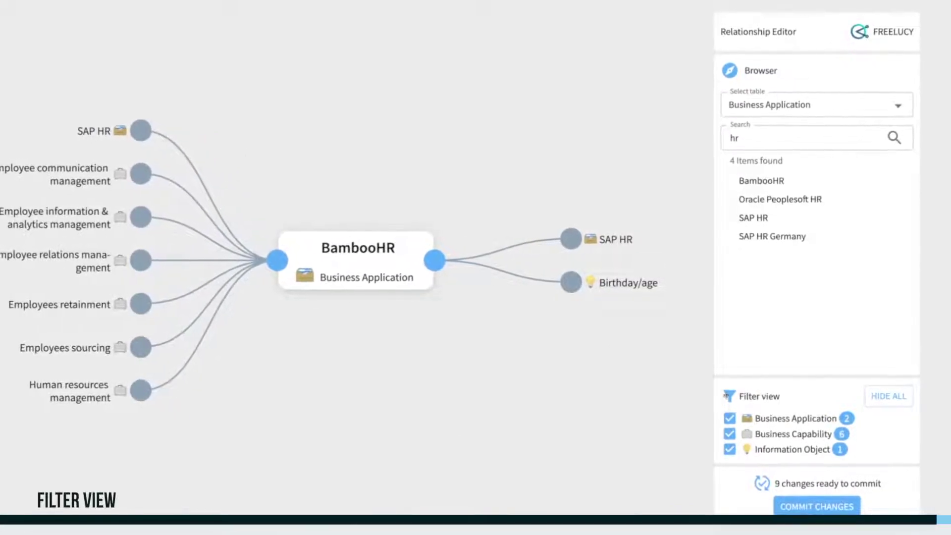
Step: Review the pending changes, discard the BambooHR "has target" SAP HR relationship, and commit the rest
left_click(814, 510)
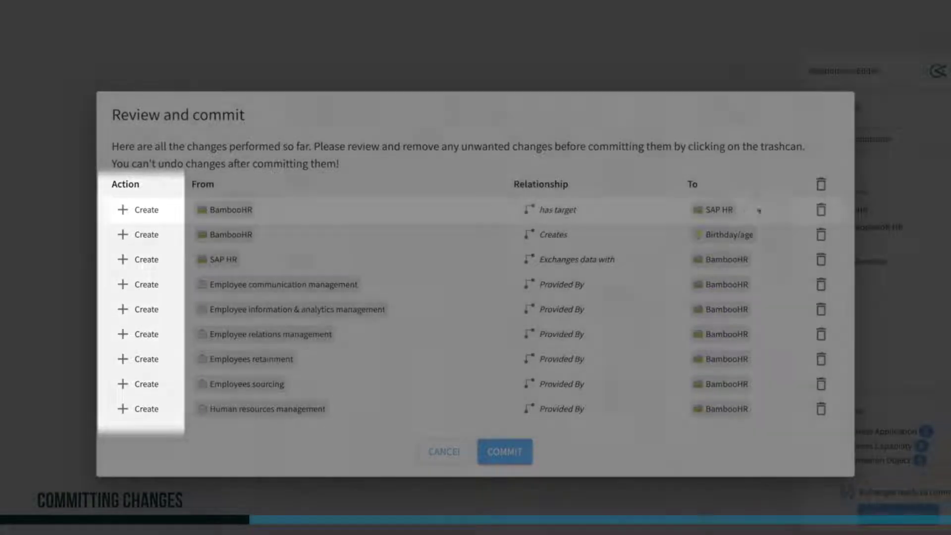
left_click(821, 210)
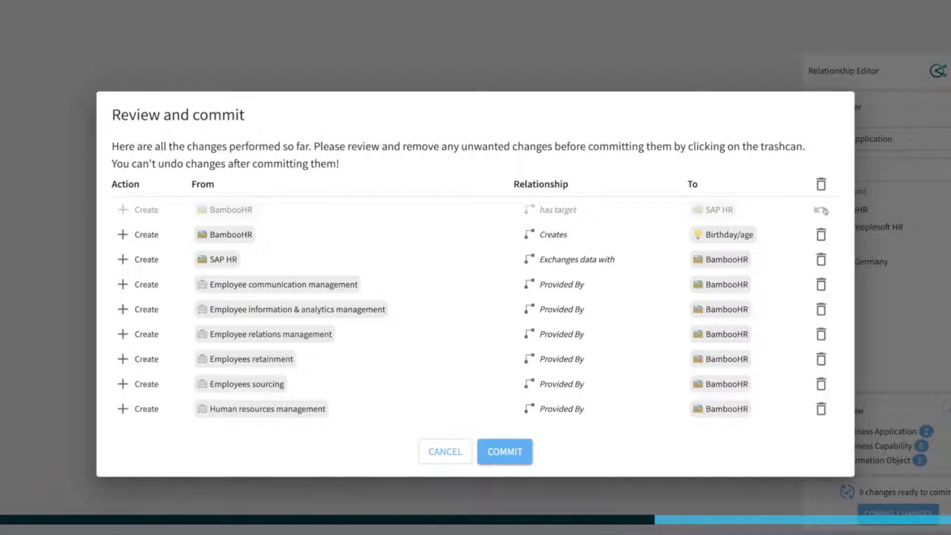
left_click(511, 452)
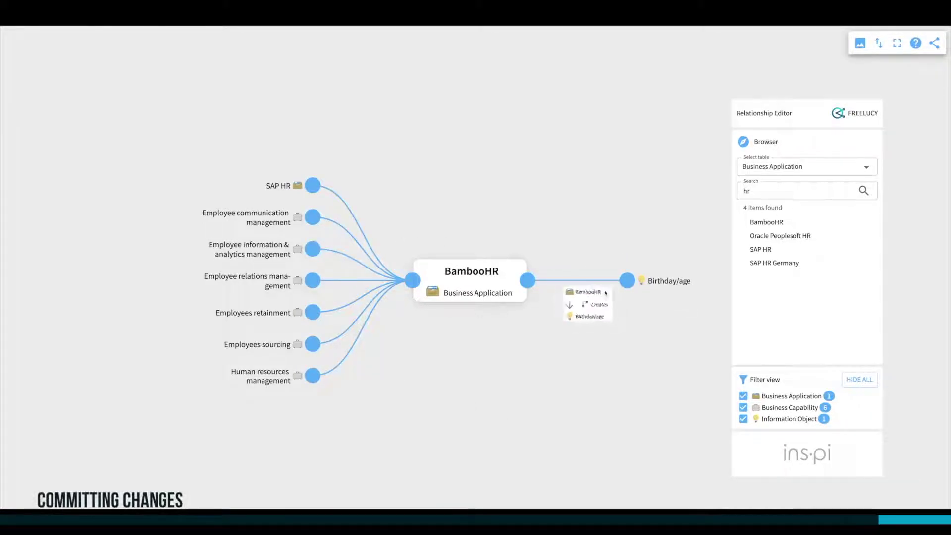
Step: Detach Employee communication management from BambooHR to delete that upstream relationship
mouse_move(369, 322)
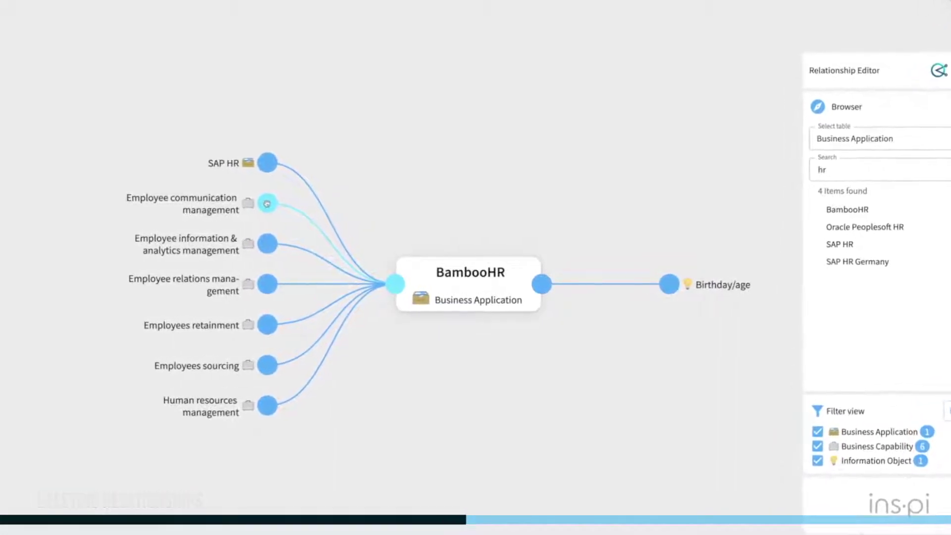
left_click_drag(274, 206, 516, 156)
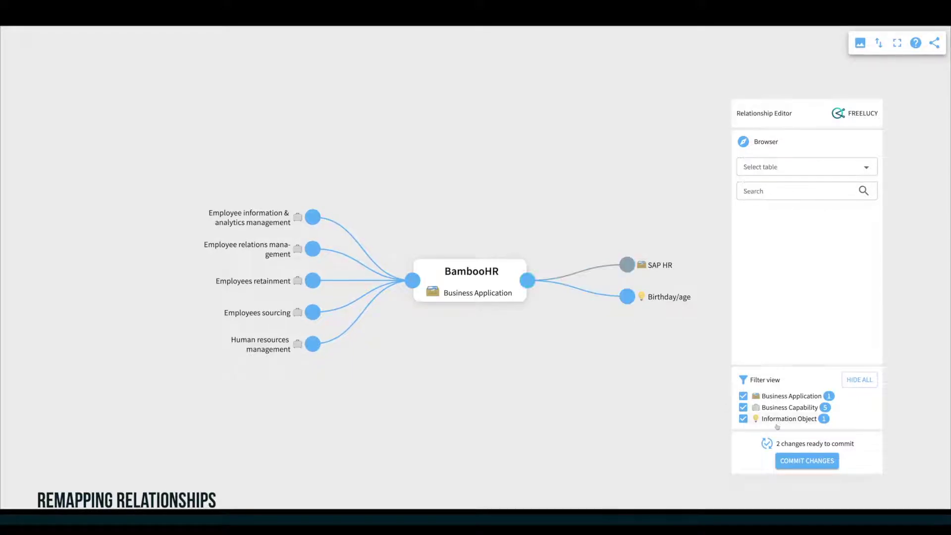
Step: Review and commit the SAP HR remap to BambooHR "has target" SAP HR and the deletion of the Employee communication management relationship
left_click(800, 462)
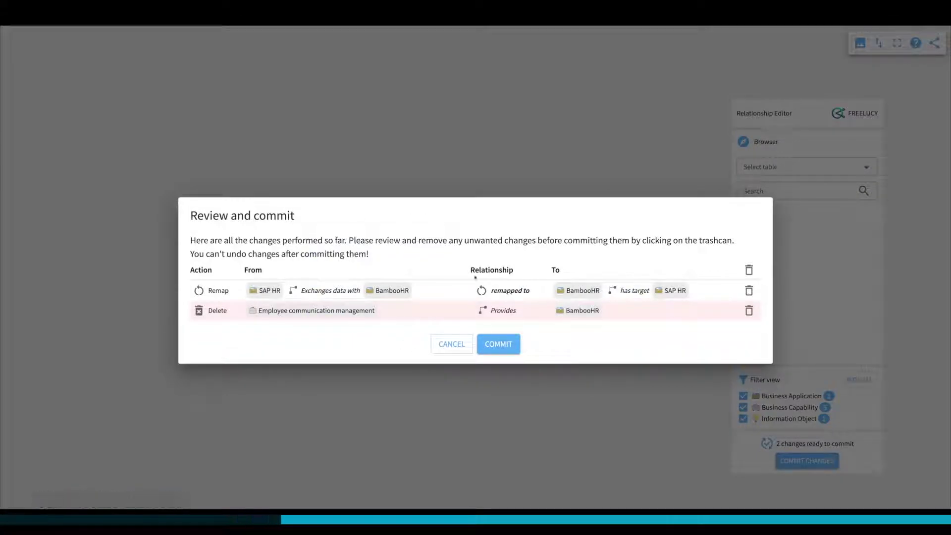
left_click(499, 338)
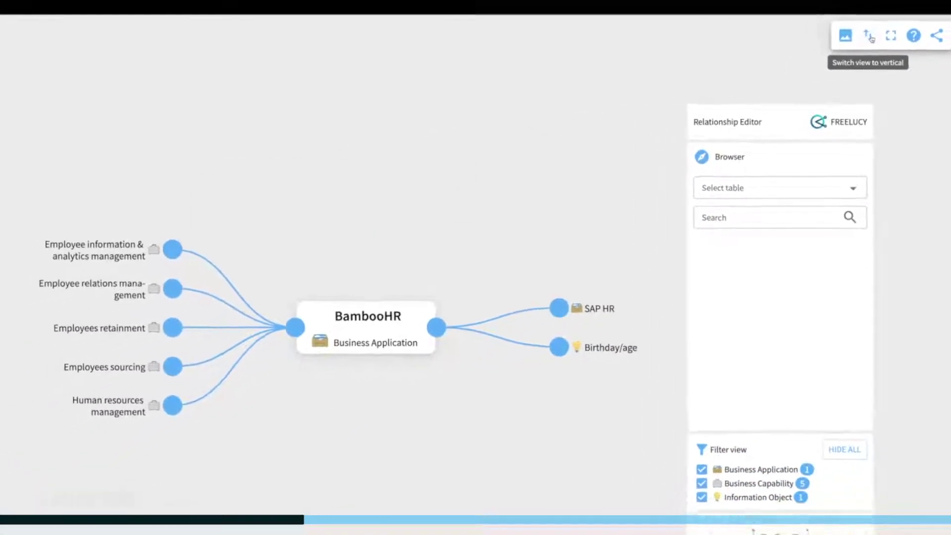
Step: Switch the relationship map to the vertical layout and back to horizontal, and enter and exit full screen
left_click(870, 36)
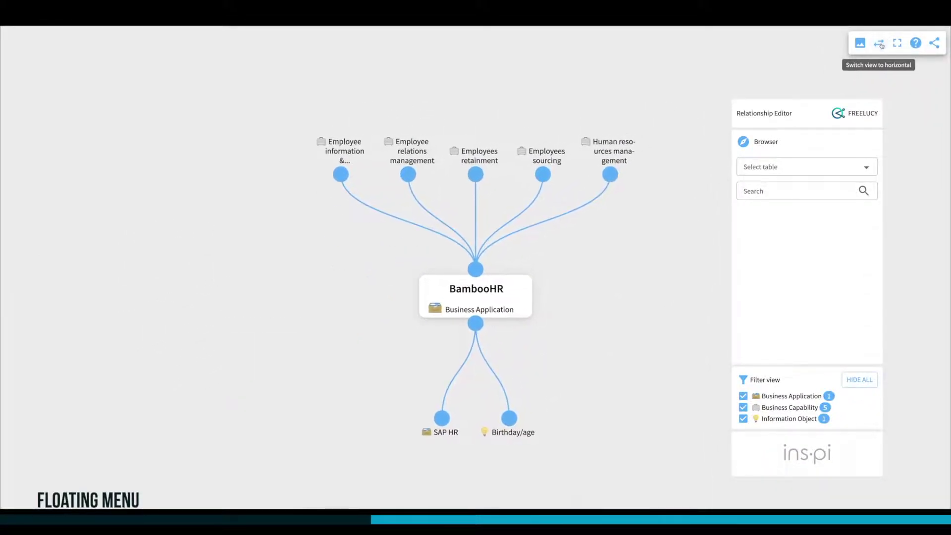
left_click(880, 44)
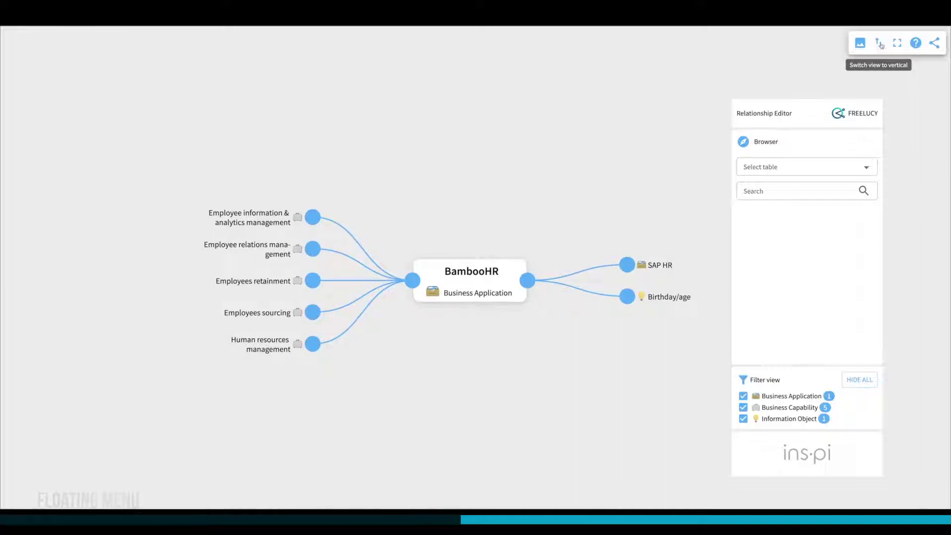
left_click(897, 43)
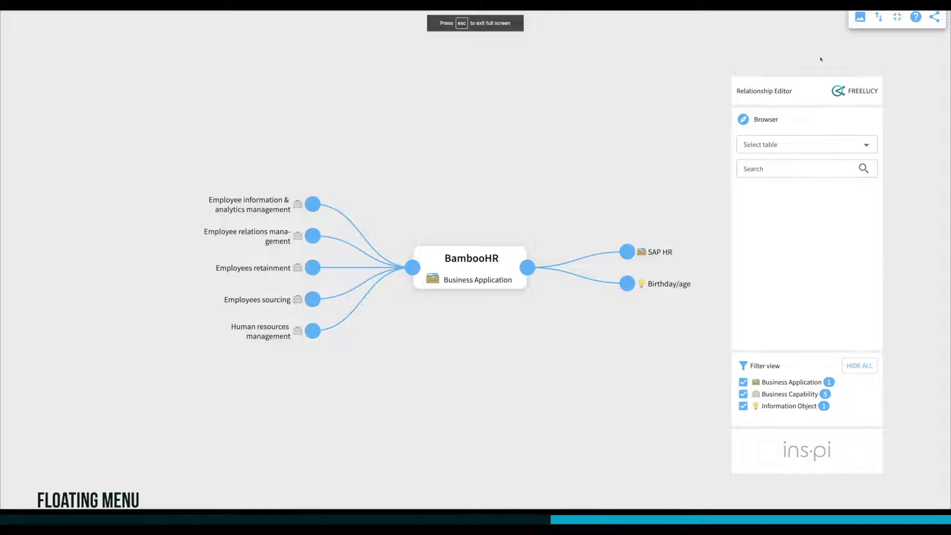
left_click(898, 18)
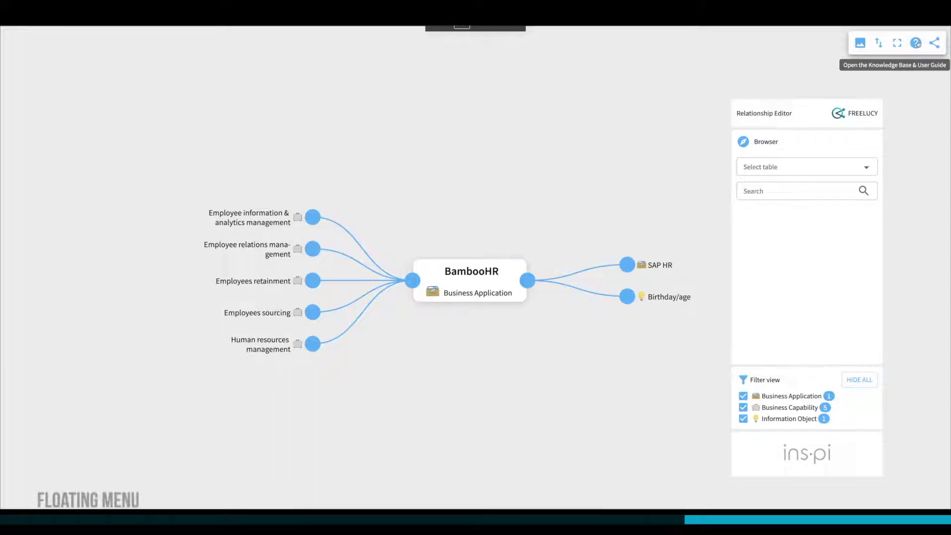
Step: Open the FREELUCY Knowledge Base & User Guide
left_click(916, 43)
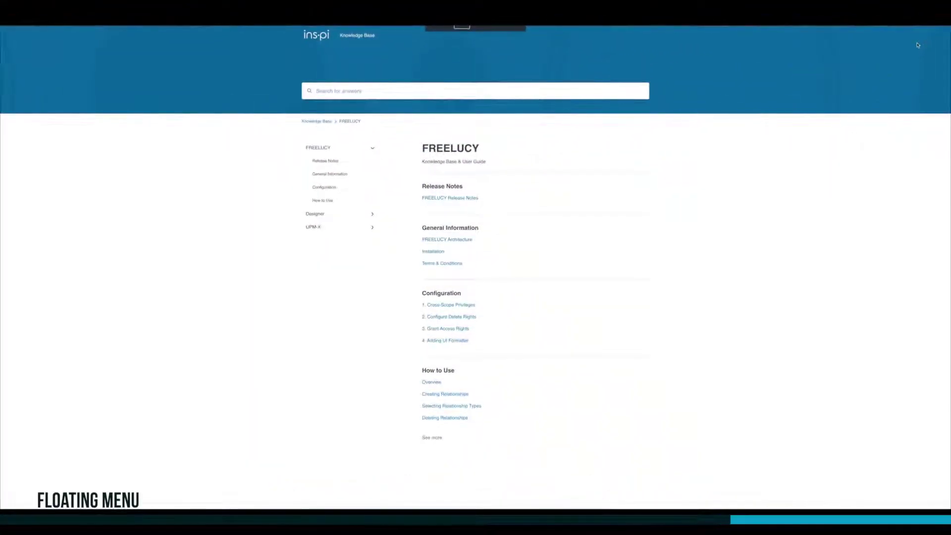